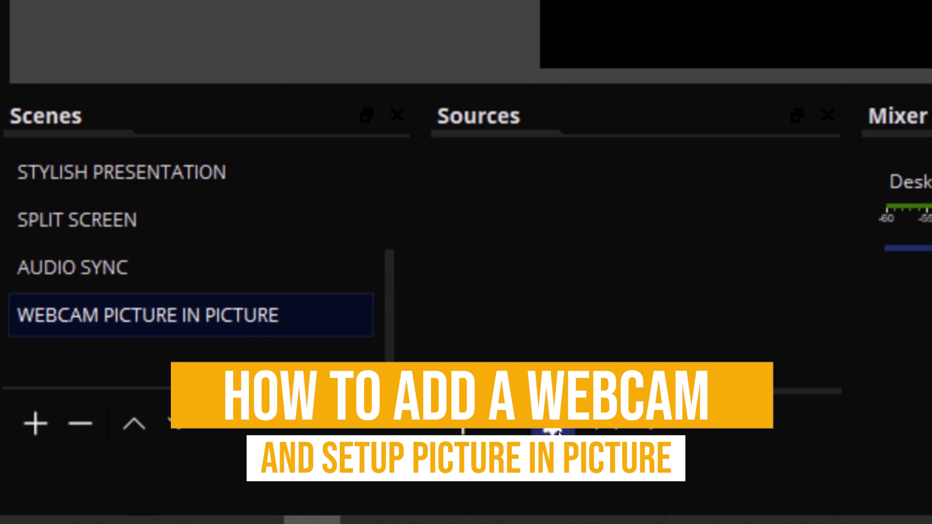
Step: Show the add-source menu from the + button under Sources
click(466, 425)
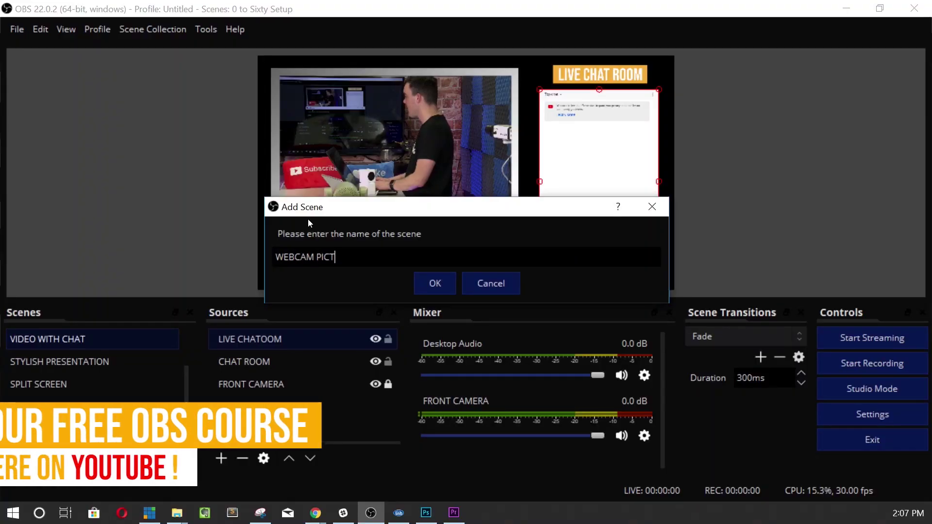
text(URE IN PICTURE)
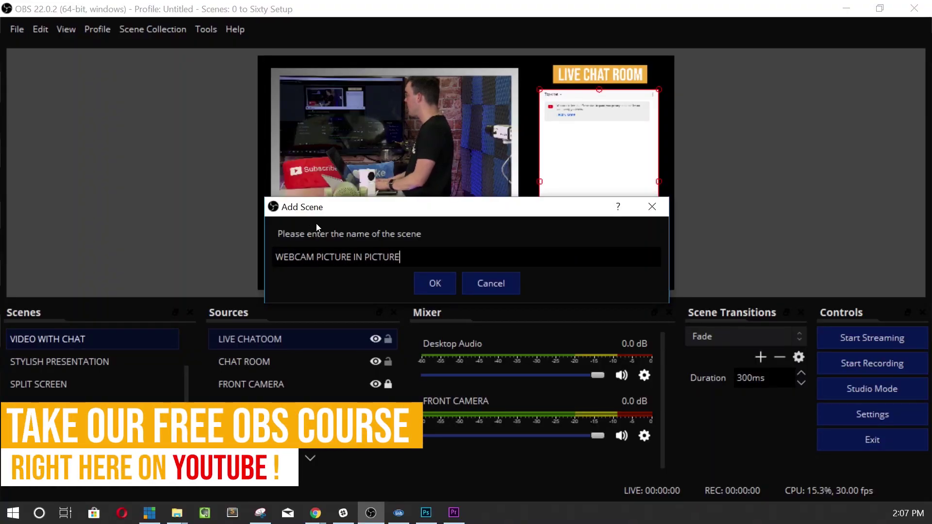
Step: Confirm the WEBCAM PICTURE IN PICTURE scene and add a Video Capture Device source
click(434, 282)
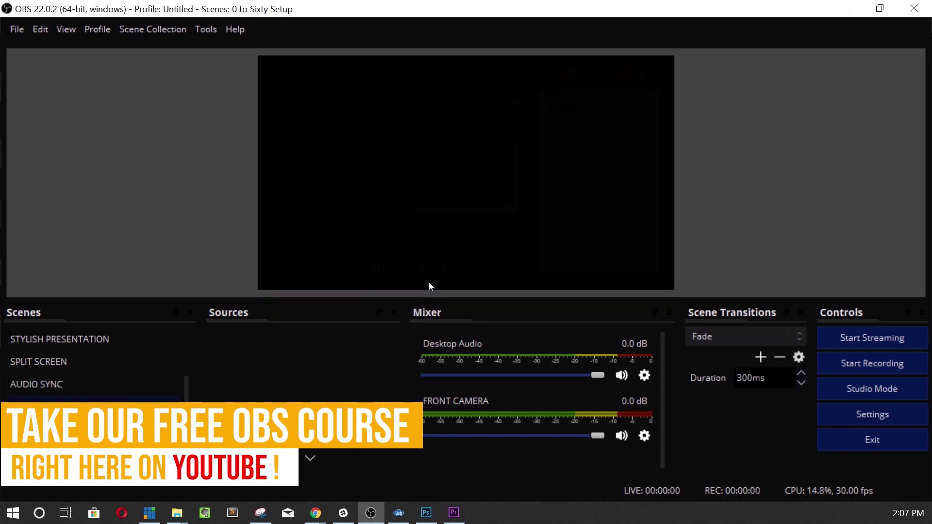
click(221, 458)
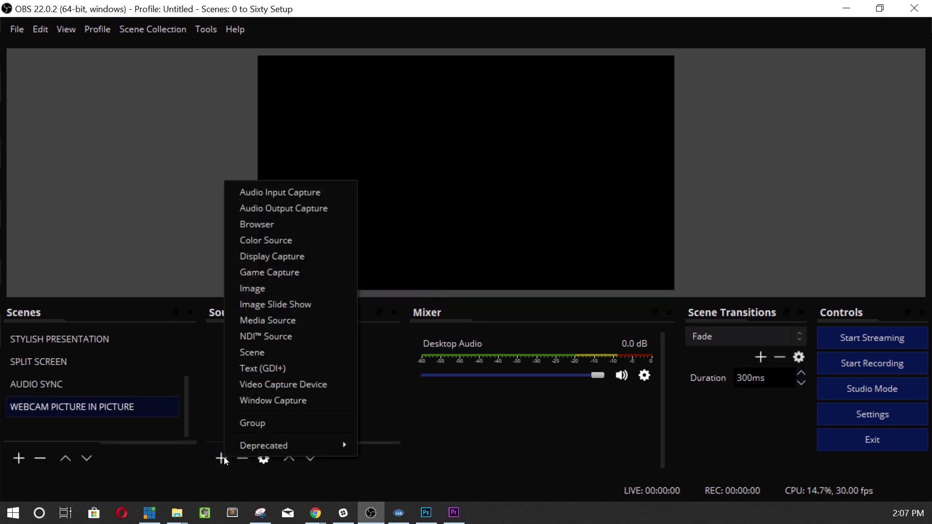
key(alt+Tab)
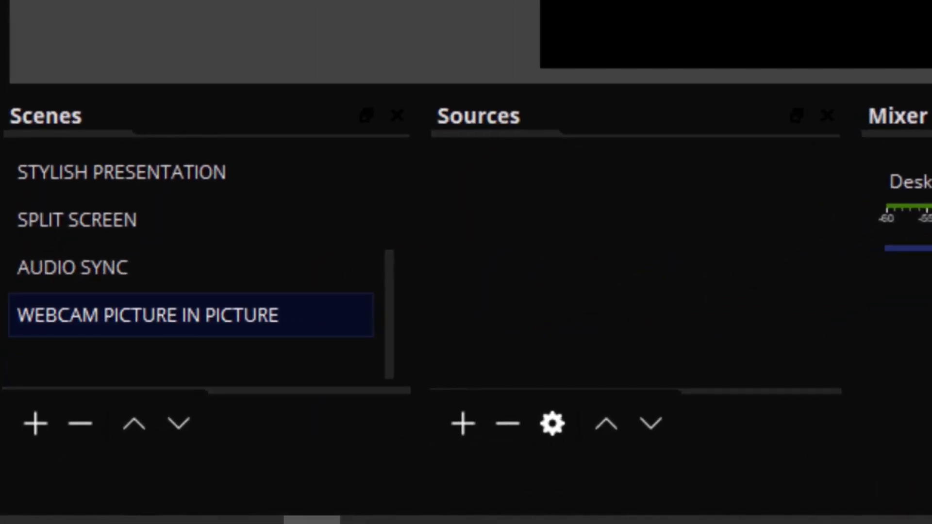
click(461, 423)
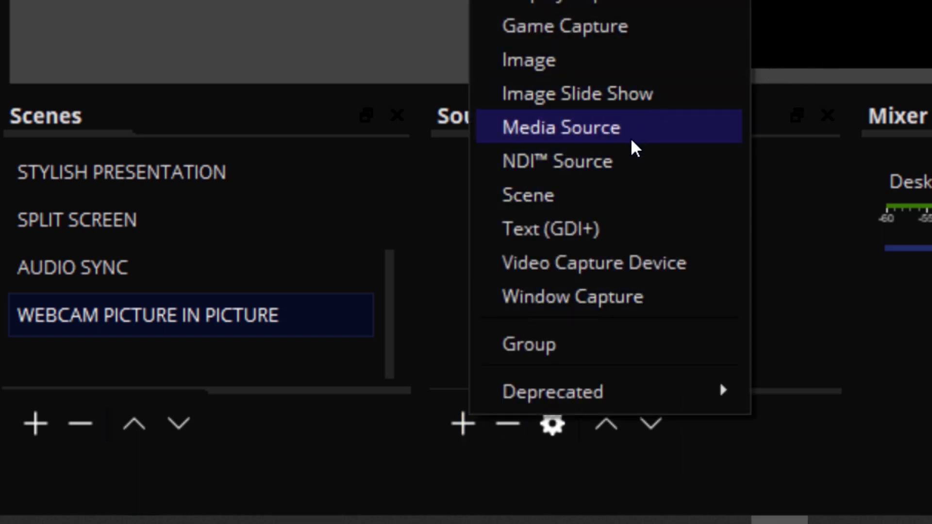
click(608, 263)
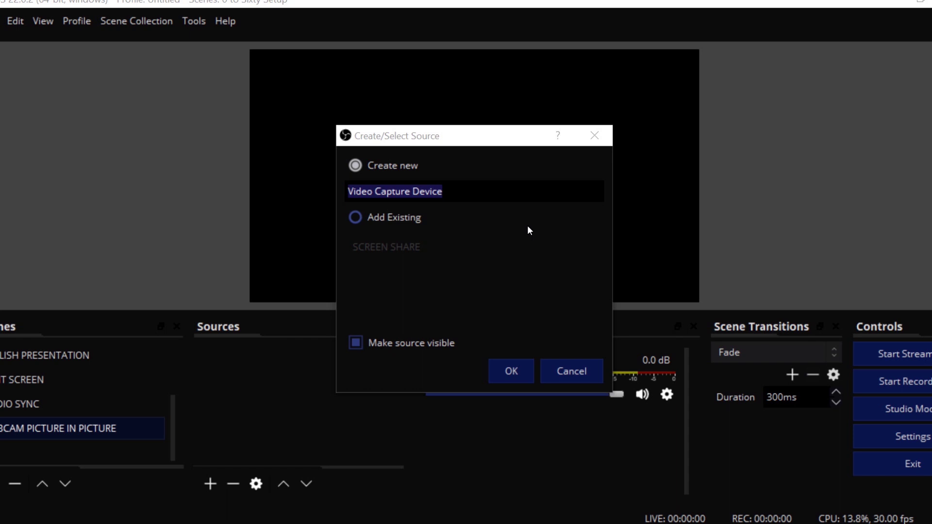
text(WE)
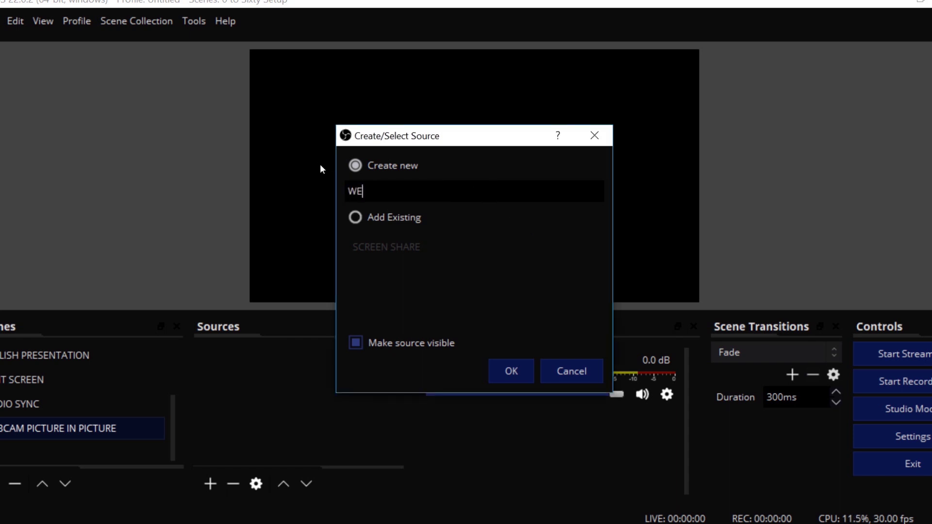
text(BCAM - HC-GO)
Step: Name the source WEBCAM - HC-GO, use HC-GO Camera, and bring up Configure Video
click(506, 371)
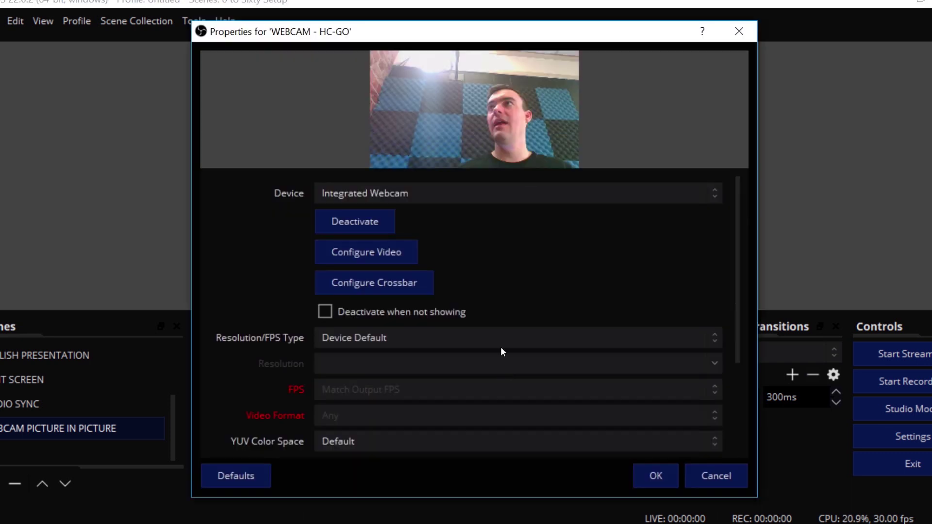
click(502, 191)
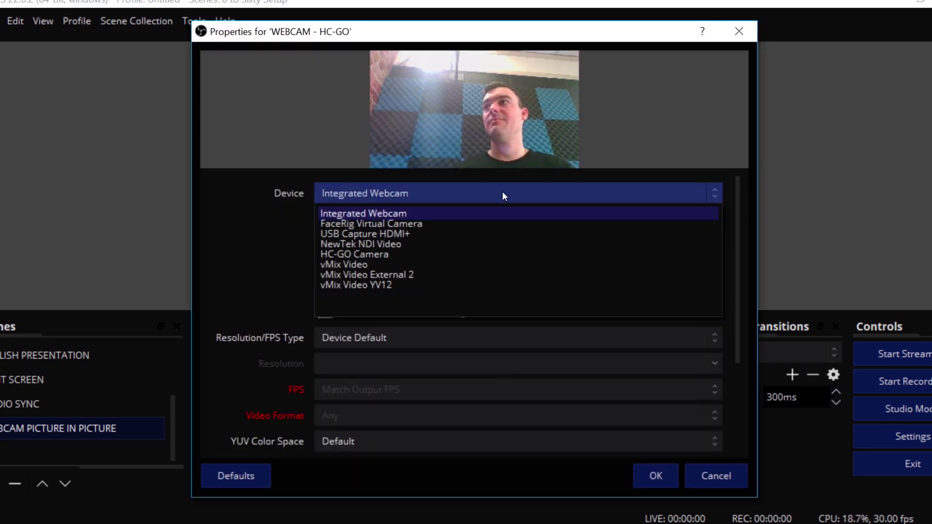
click(452, 253)
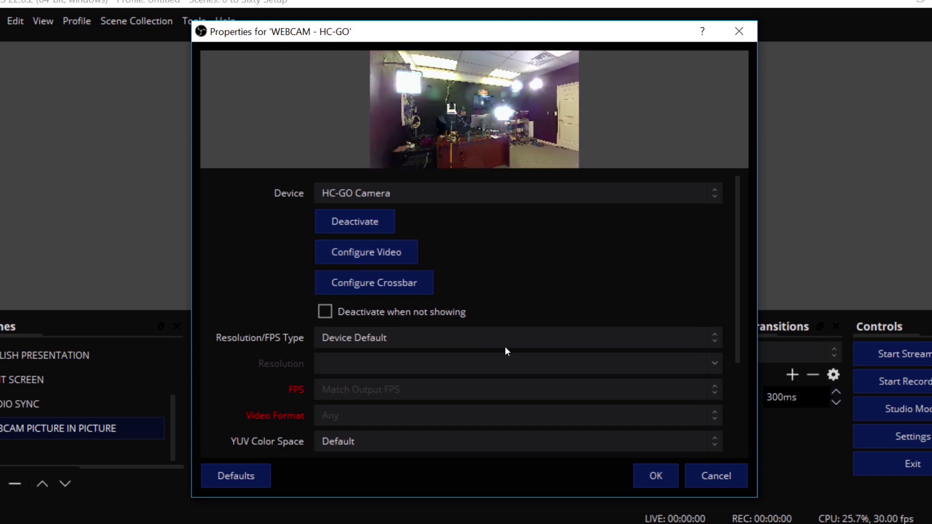
click(392, 250)
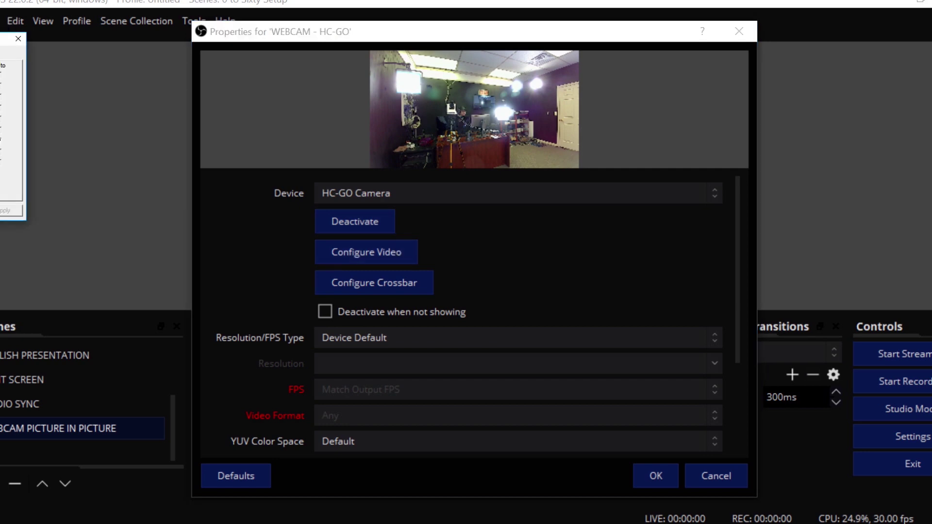
Step: Set the HC-GO camera's Video Proc Amp brightness to -7 and contrast to 6
drag(11, 80, 508, 92)
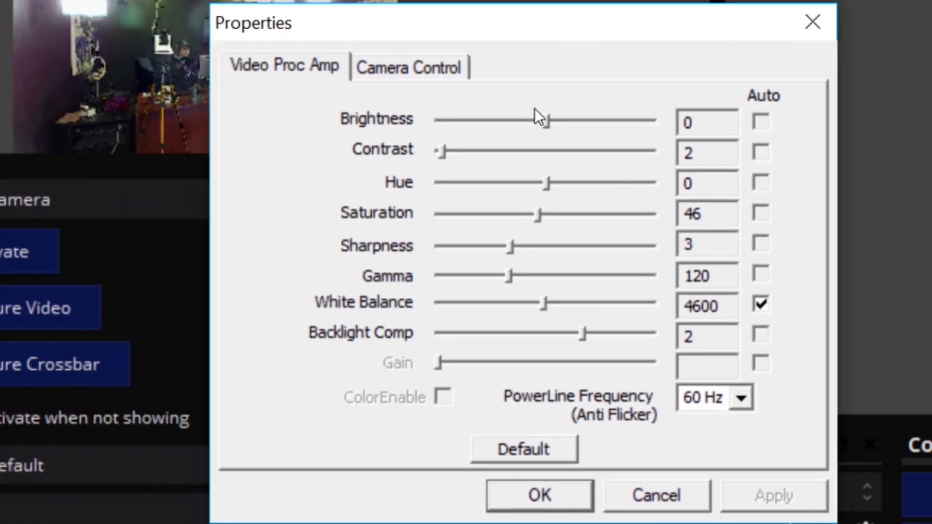
mouse_move(542, 119)
mouse_down()
mouse_move(486, 121)
mouse_move(533, 126)
mouse_up()
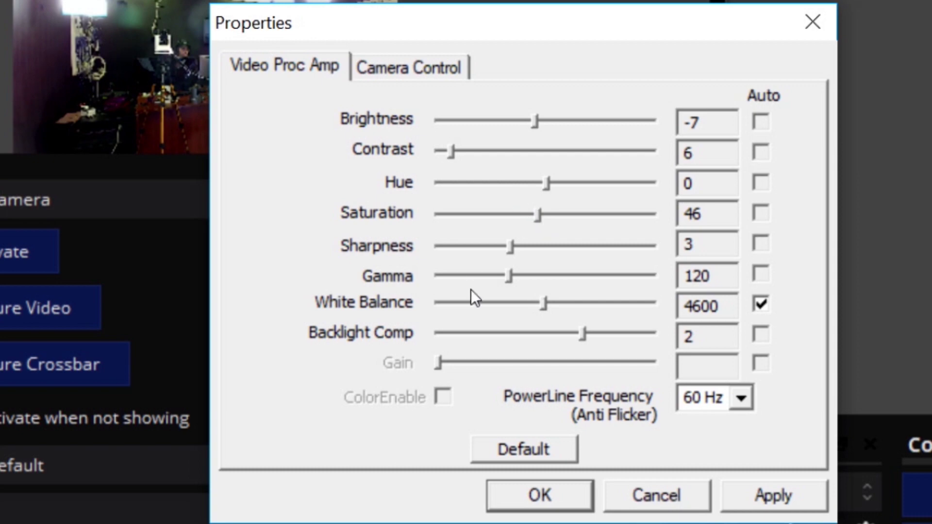
Step: Apply the camera adjustments and set the webcam to Custom 1920x1080 at 30 FPS
click(582, 498)
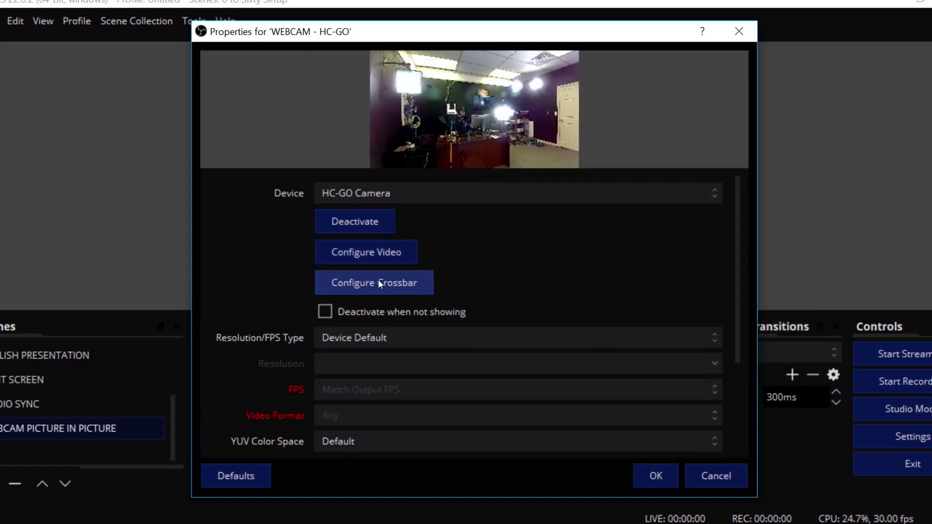
drag(739, 278, 733, 339)
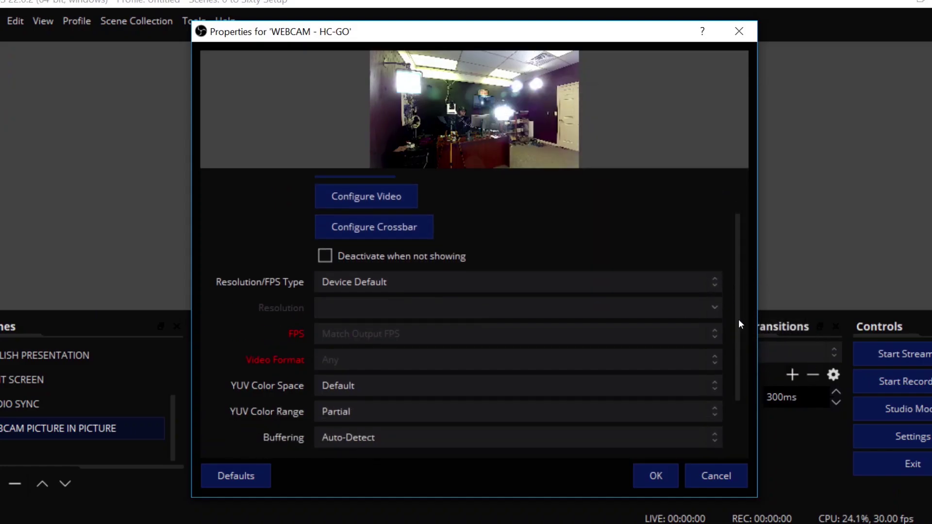
click(487, 249)
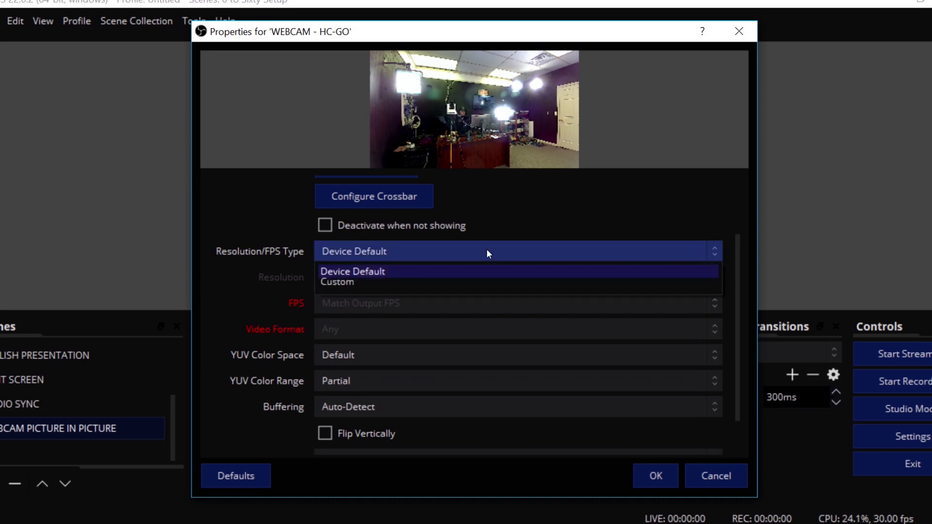
click(445, 283)
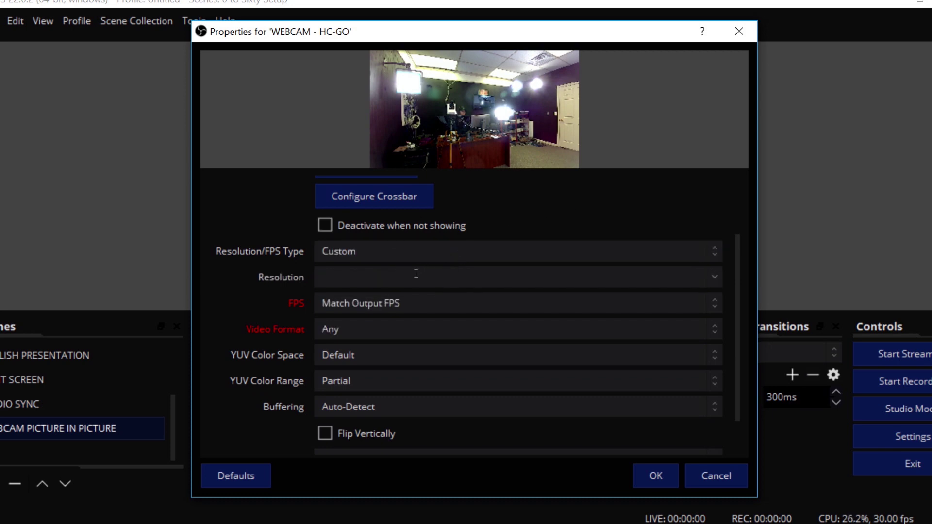
click(712, 280)
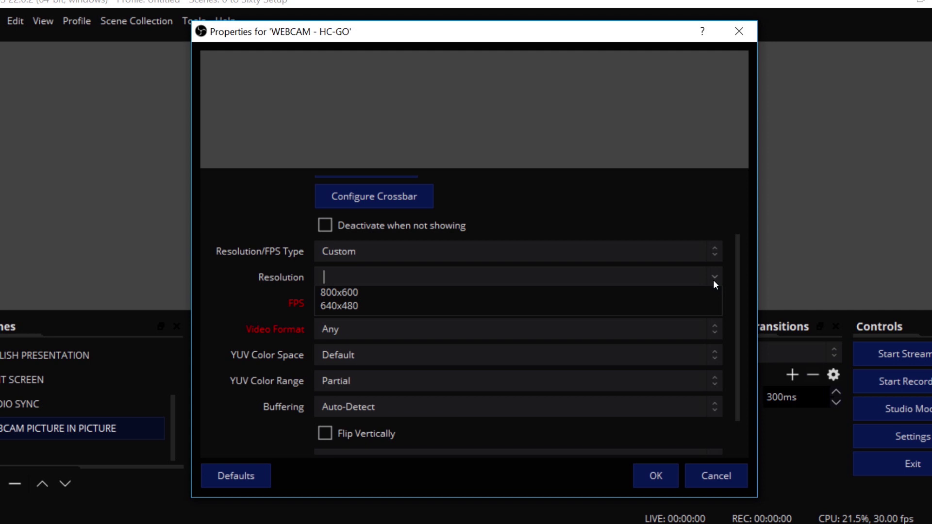
click(659, 296)
text(1920x1080)
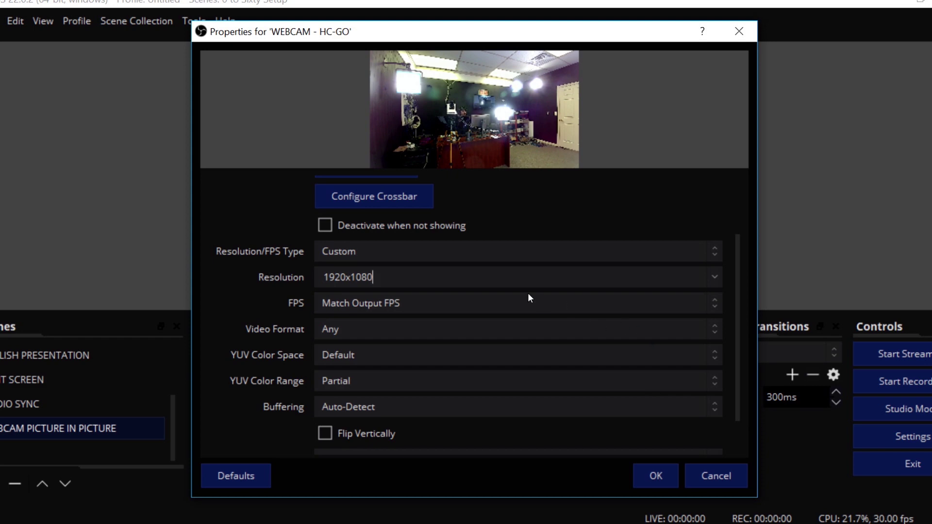
click(499, 302)
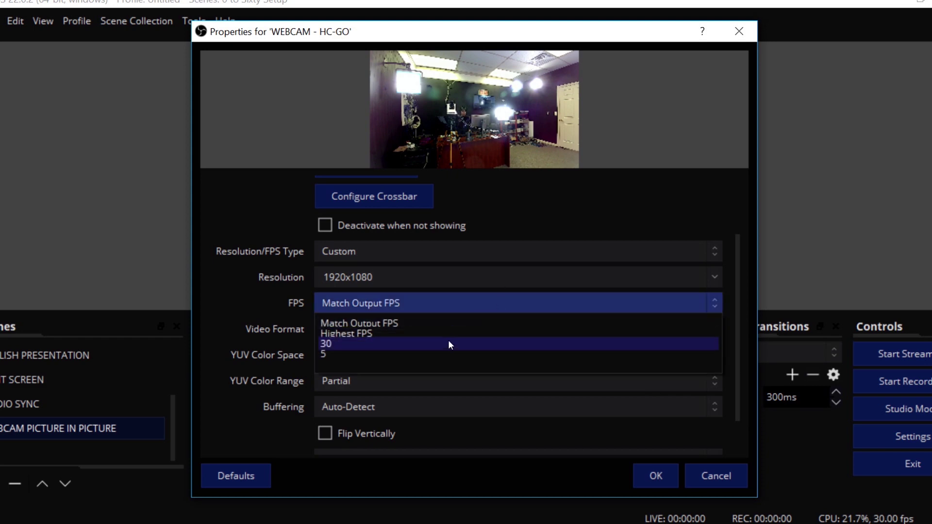
click(447, 340)
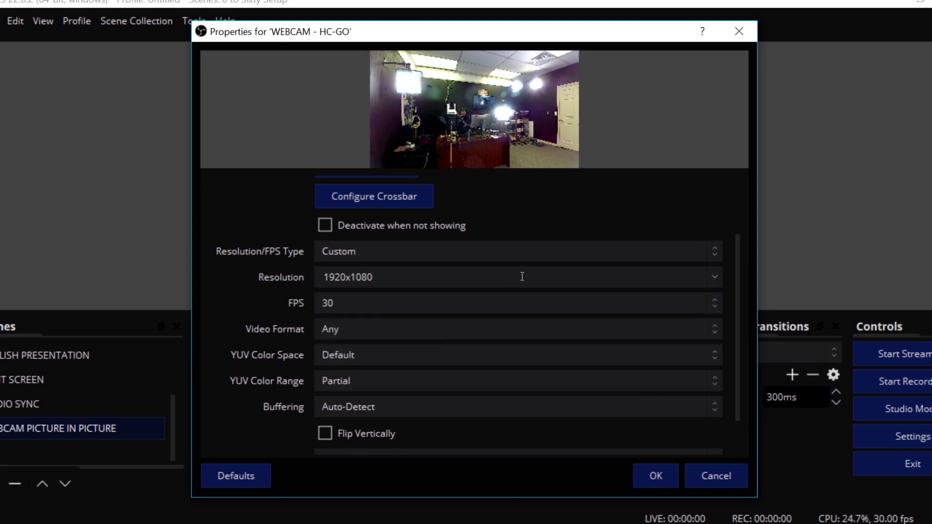
click(669, 476)
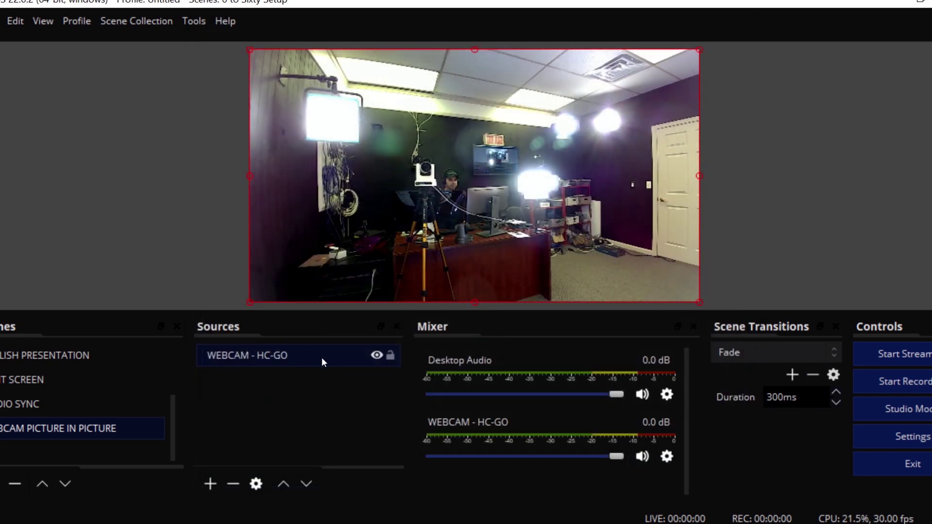
Step: Add the existing CEILING CAMERAS NDI™ Source to the scene
click(210, 480)
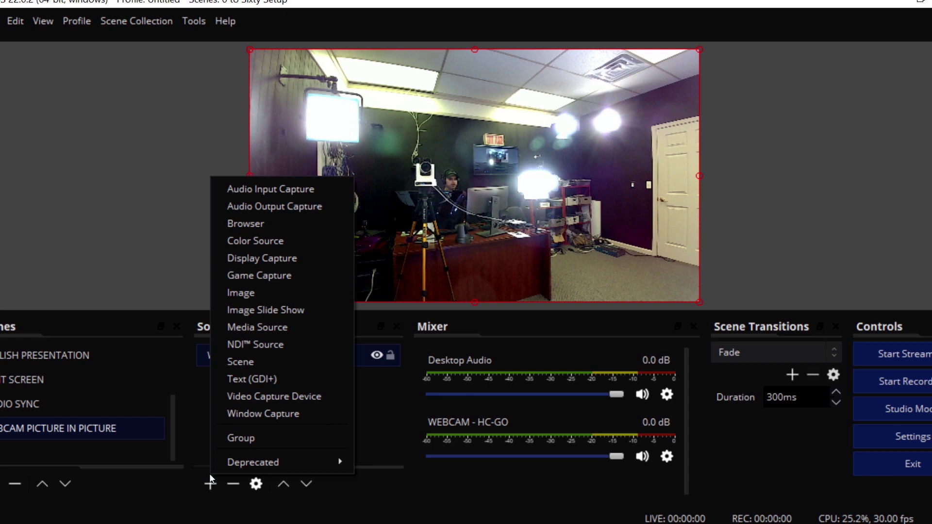
click(250, 344)
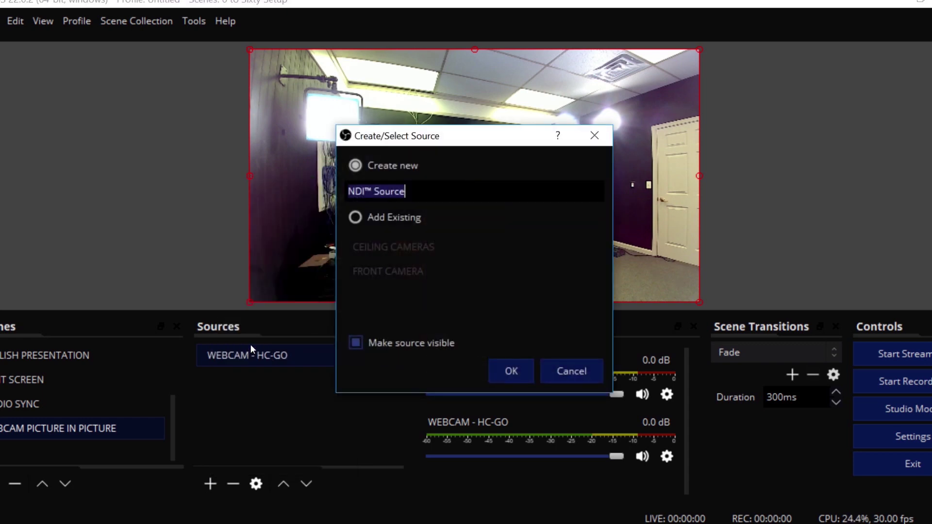
click(403, 218)
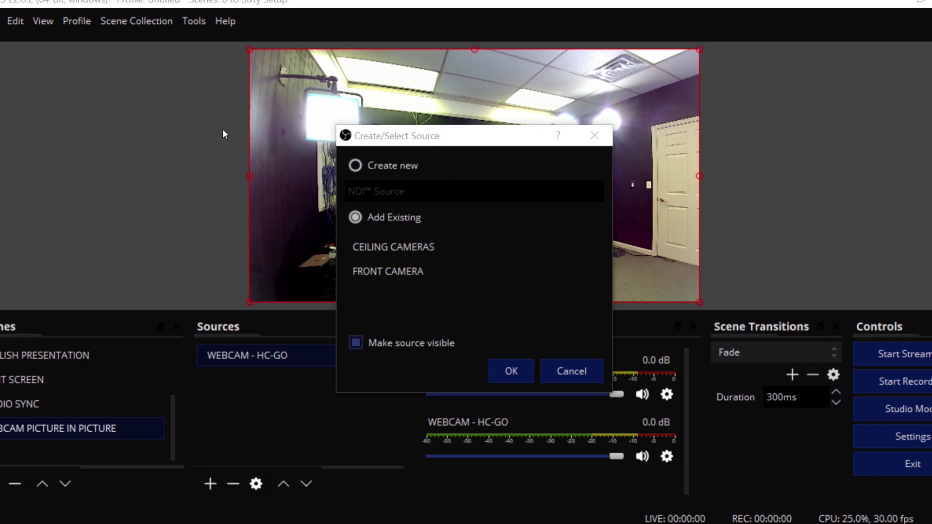
click(407, 247)
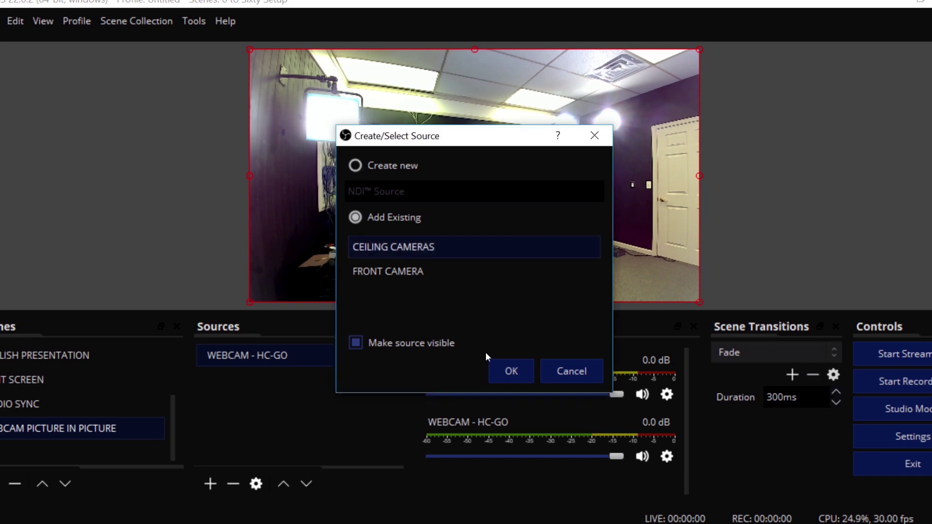
click(507, 374)
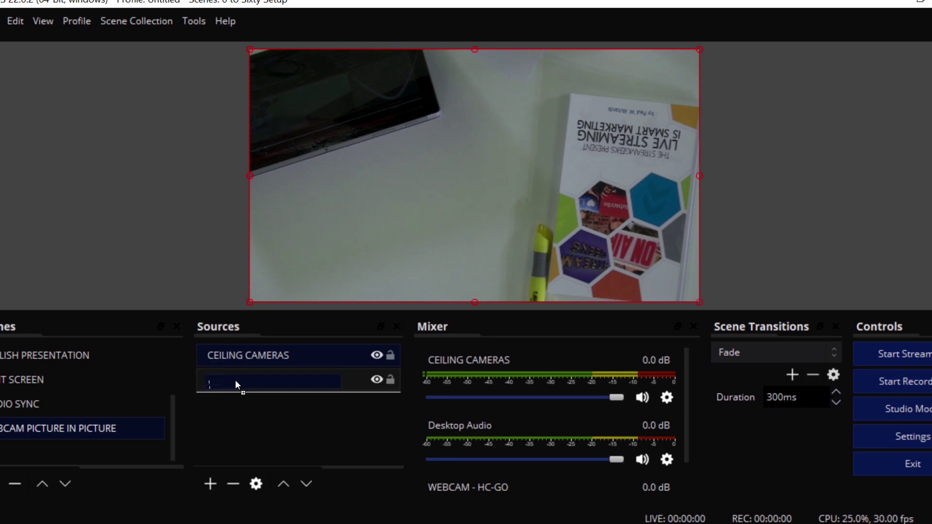
Step: Move CEILING CAMERAS below WEBCAM - HC-GO and shrink the webcam into a top-left inset
drag(241, 354, 234, 385)
click(257, 358)
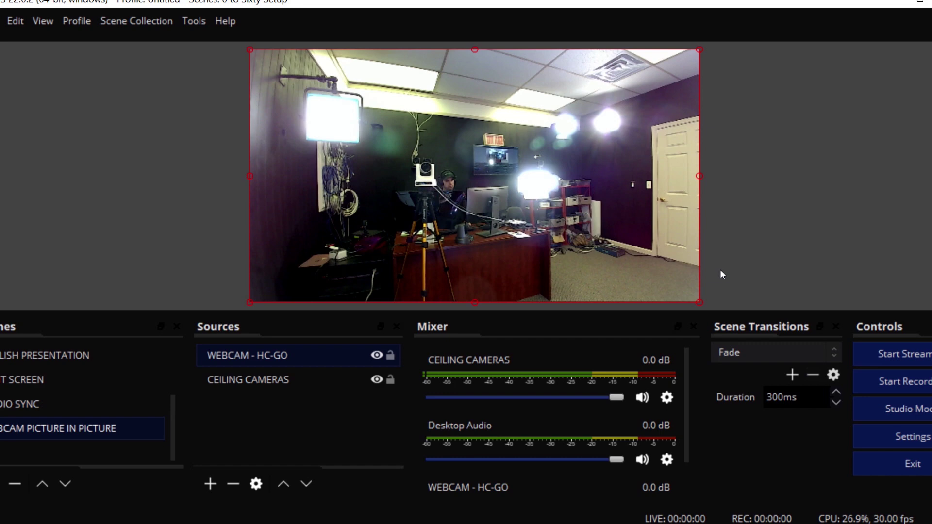
drag(698, 300, 419, 174)
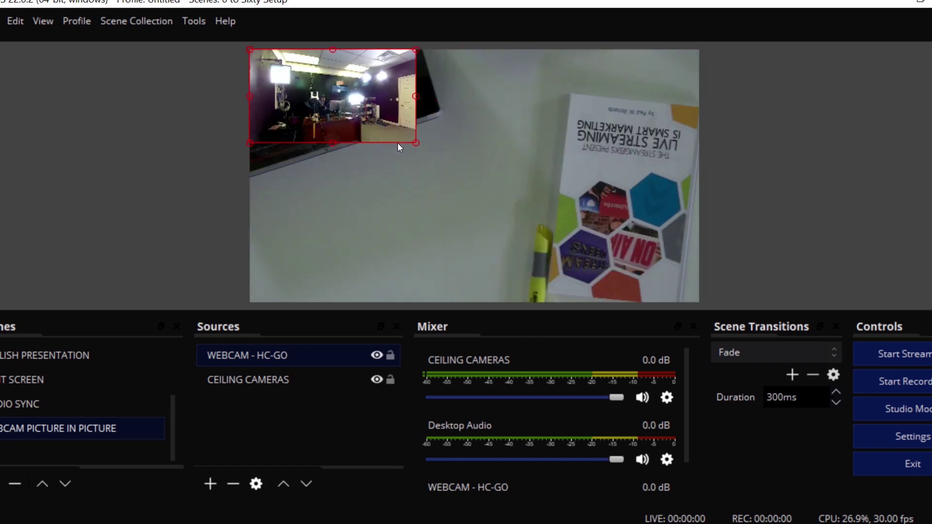
mouse_move(367, 95)
mouse_down()
mouse_move(408, 135)
mouse_move(407, 106)
mouse_up()
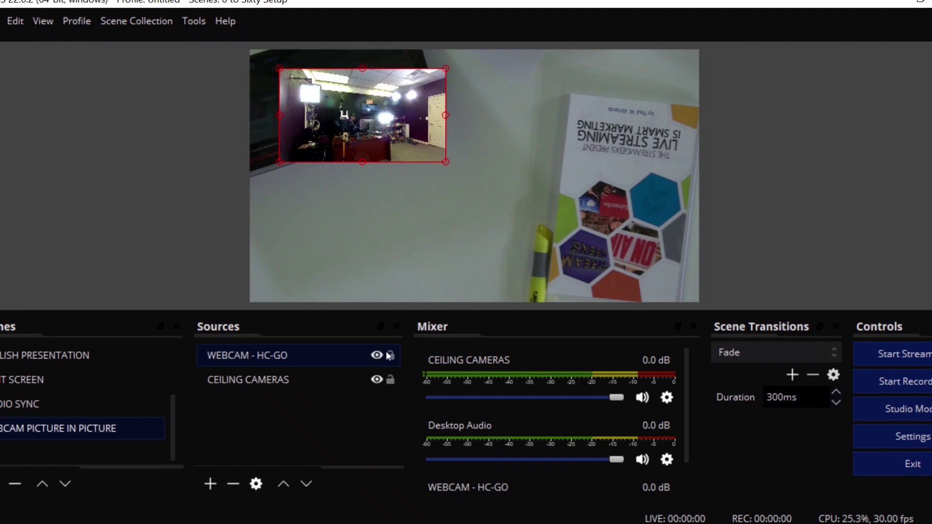
Step: Lock the WEBCAM - HC-GO and CEILING CAMERAS sources in the Sources panel
click(387, 354)
click(386, 378)
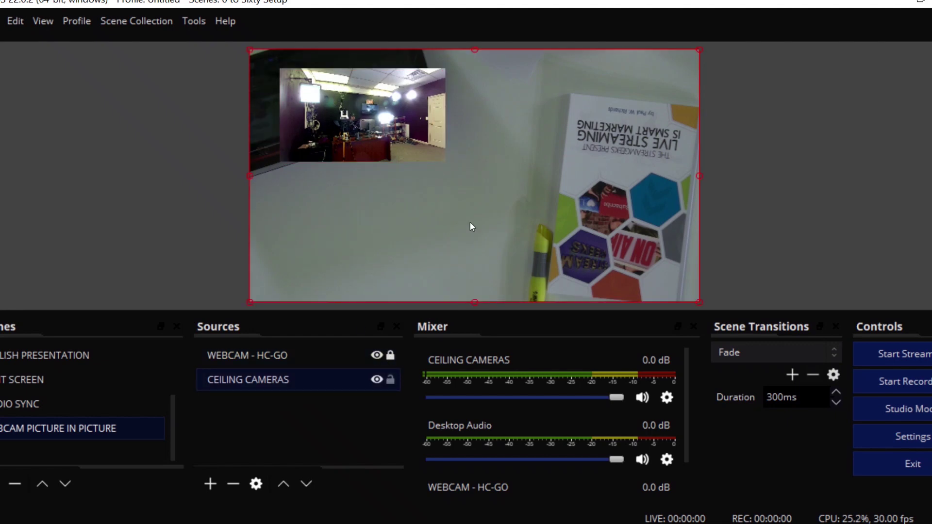
mouse_move(469, 222)
mouse_down()
mouse_move(581, 203)
mouse_move(514, 228)
mouse_up()
click(389, 379)
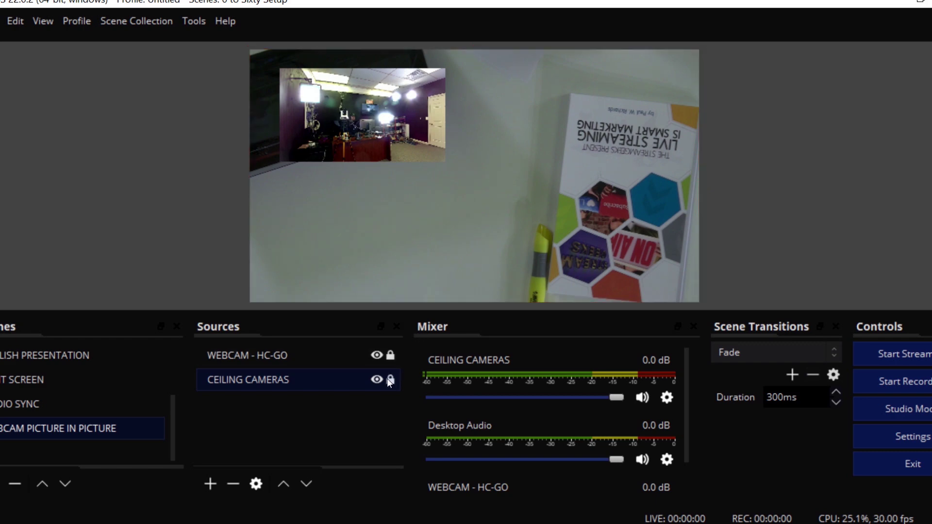